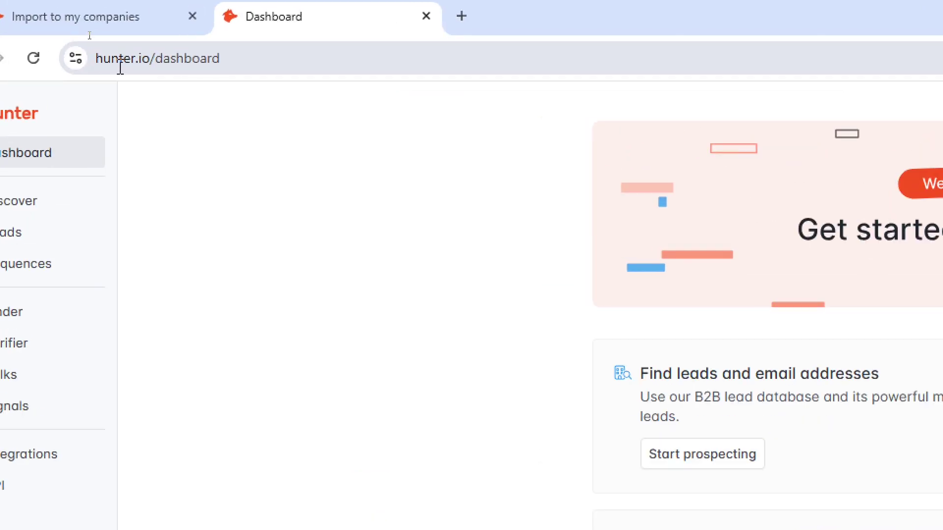
# Return to the Hunter dashboard from the company import page and open the Discover company search.
pyautogui.hotkey('ctrl', 'pageup')
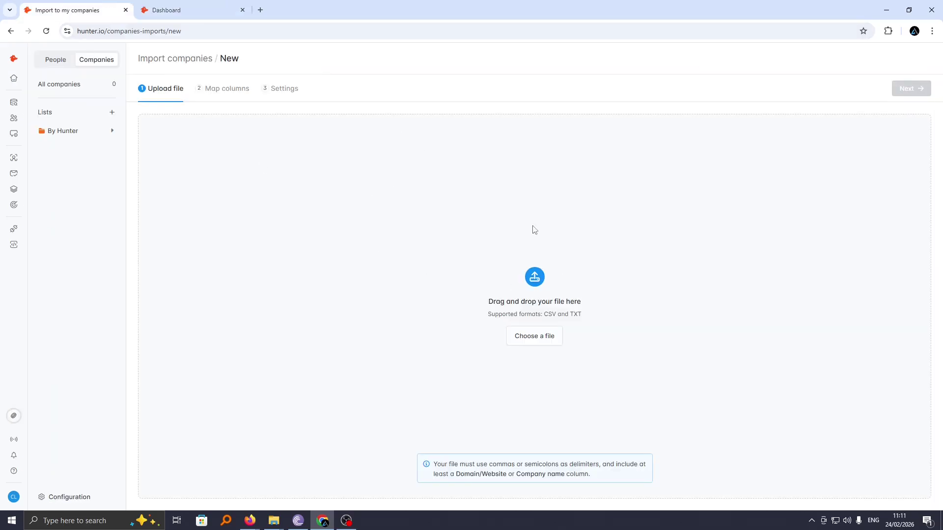
pyautogui.moveTo(13, 78)
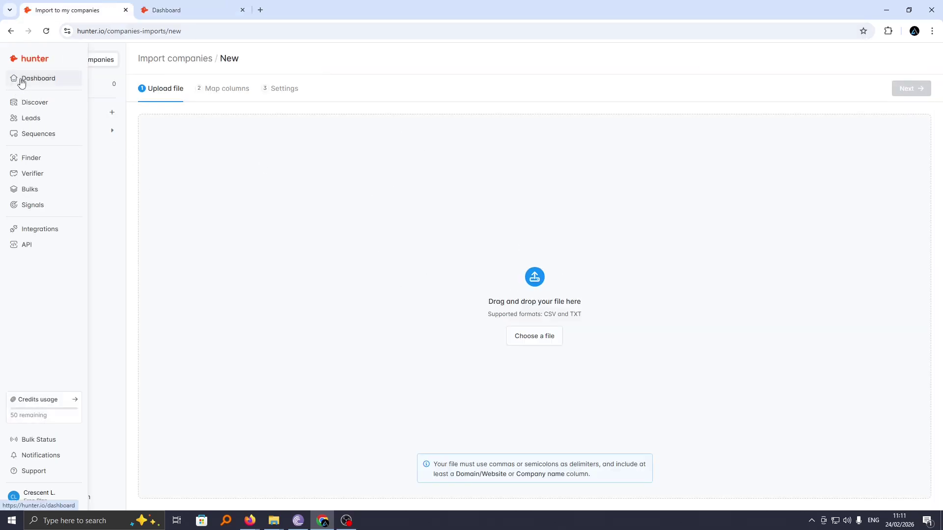
pyautogui.click(69, 86)
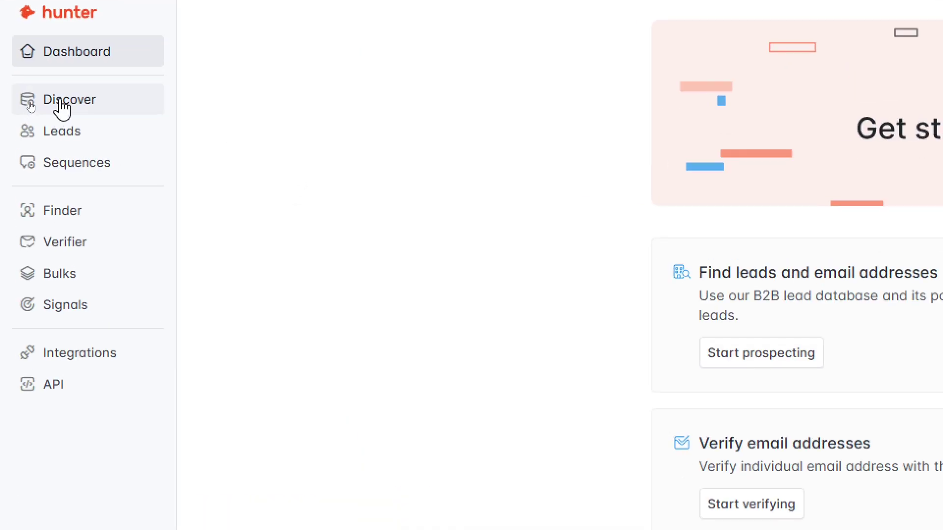
pyautogui.click(62, 109)
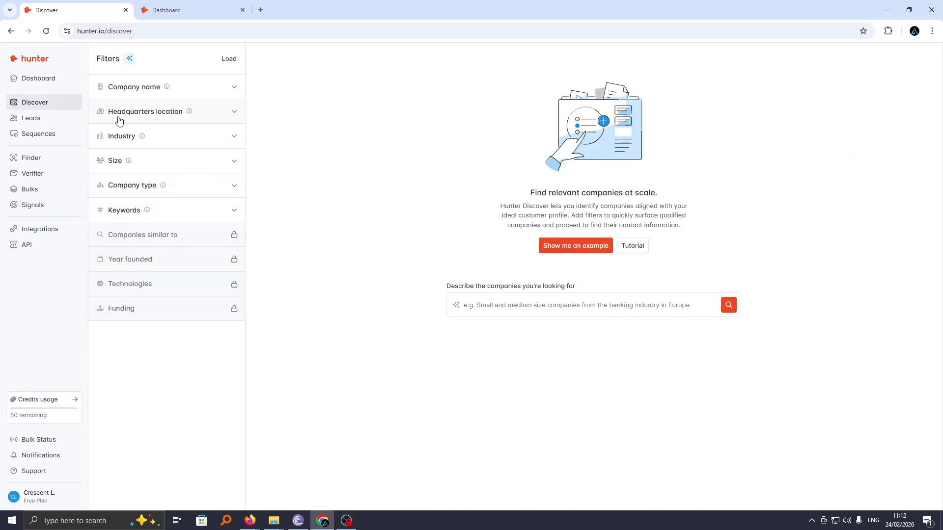
# Filter the companies by headquarters location, including California.
pyautogui.click(158, 117)
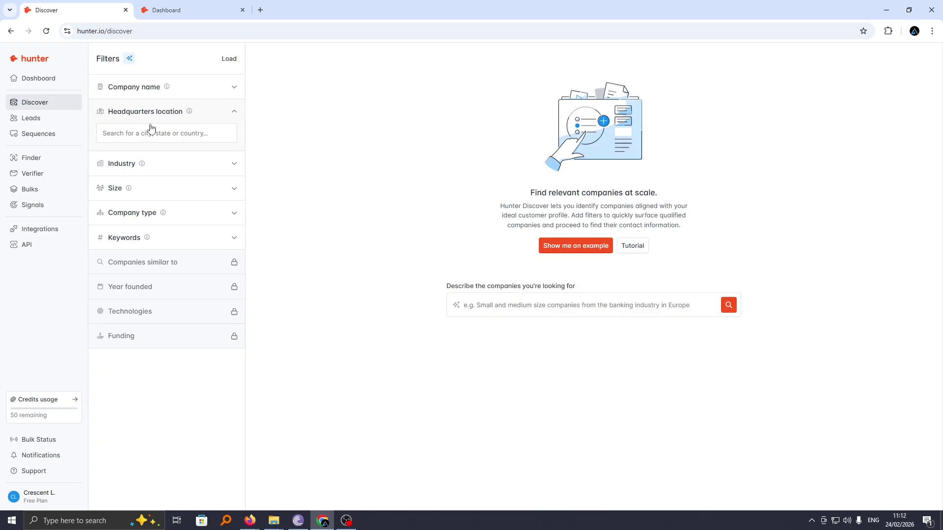
pyautogui.click(144, 131)
pyautogui.click(117, 116)
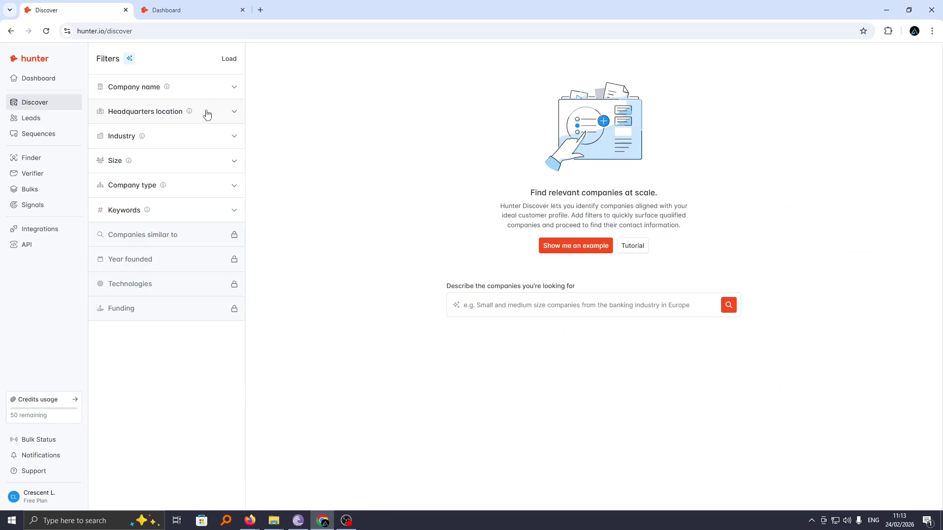
pyautogui.click(211, 114)
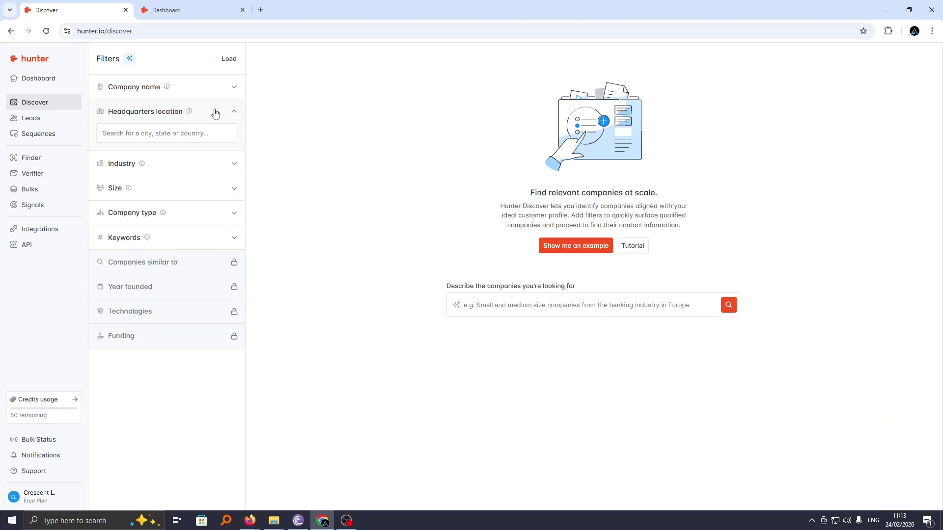
pyautogui.click(200, 132)
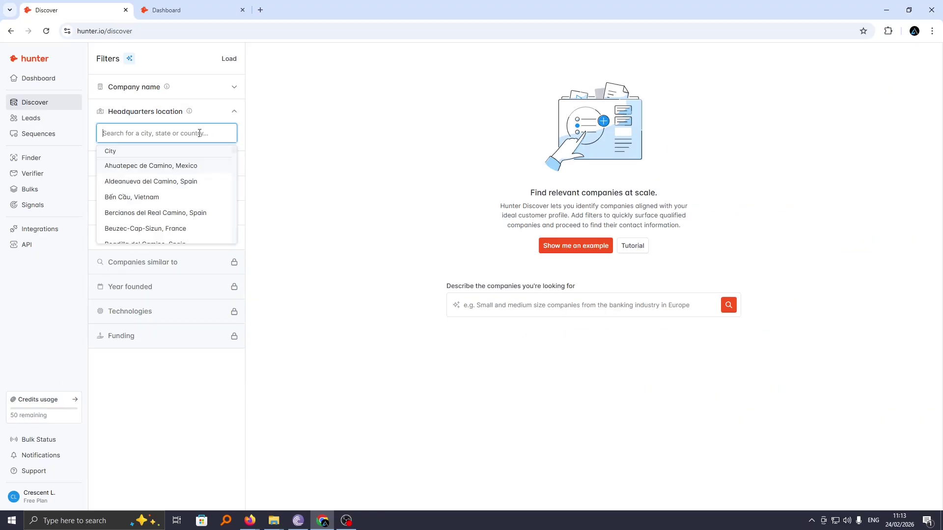
pyautogui.write('Cali')
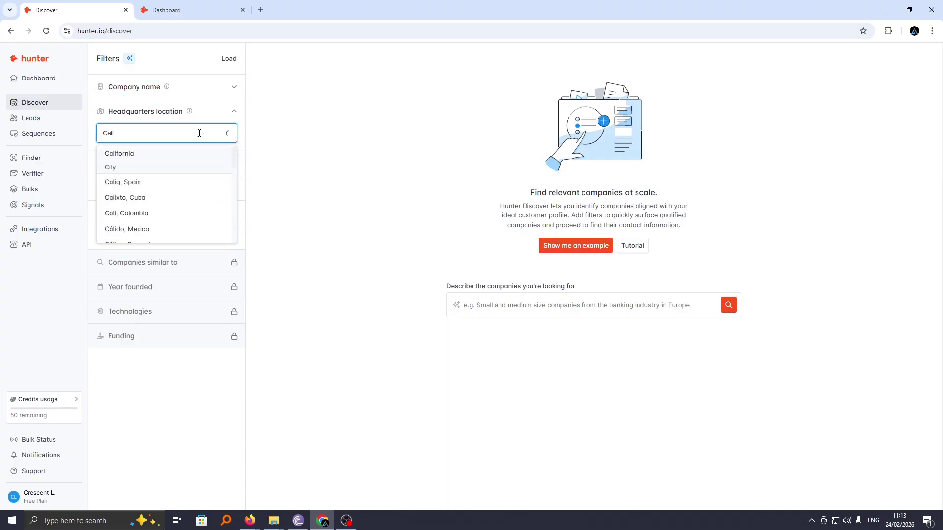
pyautogui.click(126, 154)
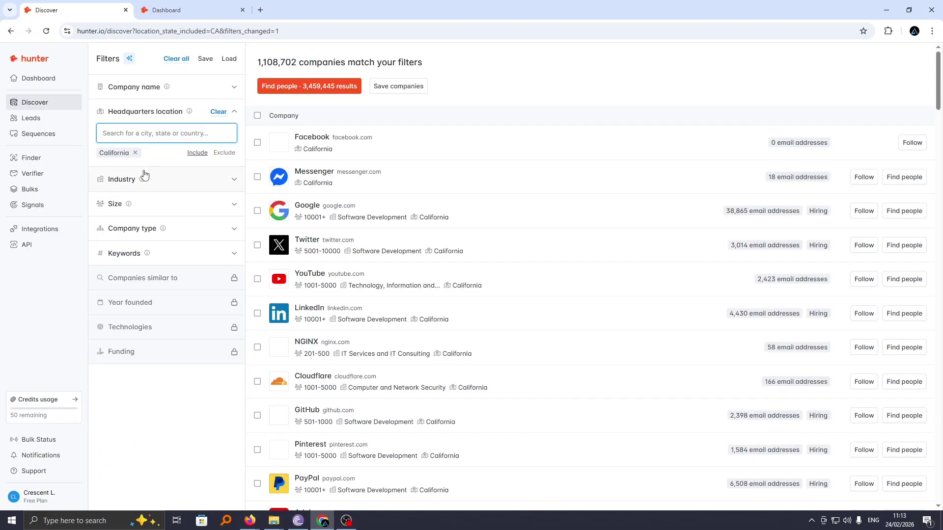
# Narrow the company results to the Technology, Information and Media industry and a size of 501-1000.
pyautogui.scroll(-12, 466, 209)
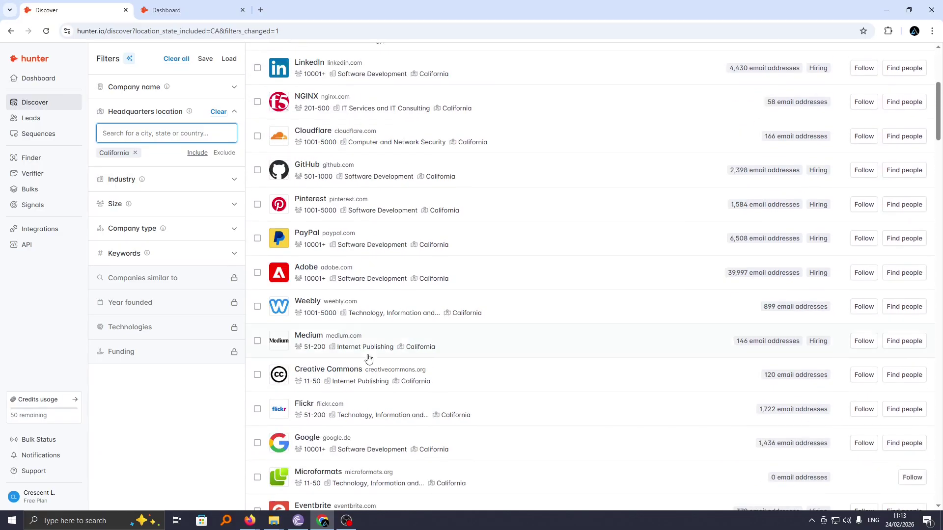
pyautogui.scroll(10, 365, 297)
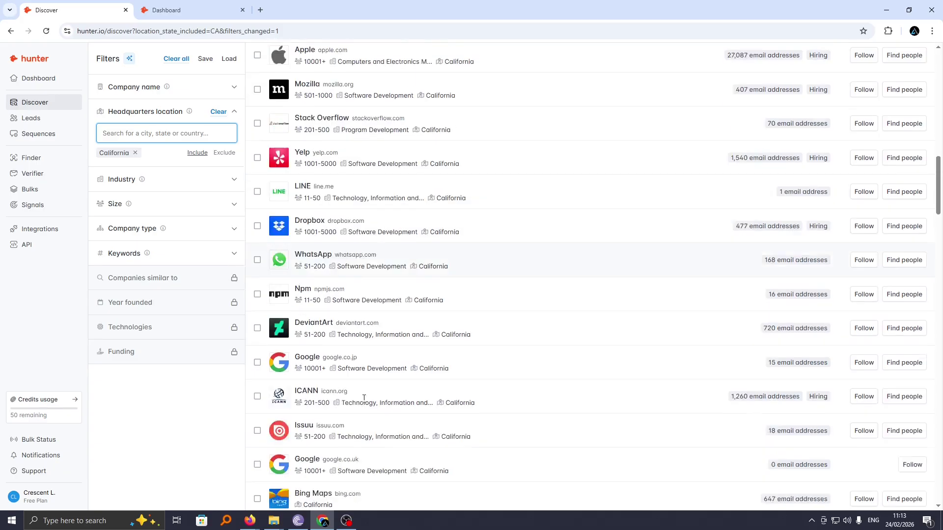
pyautogui.scroll(3, 368, 274)
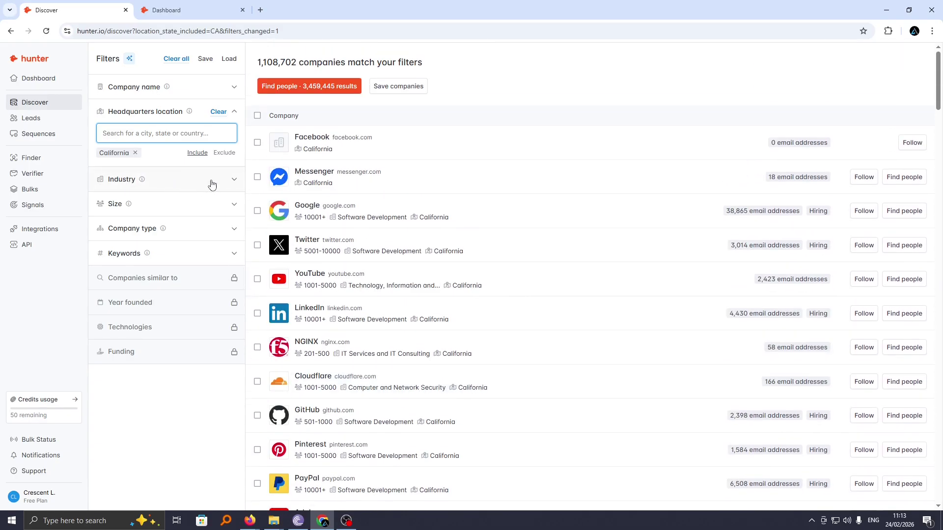
pyautogui.click(235, 181)
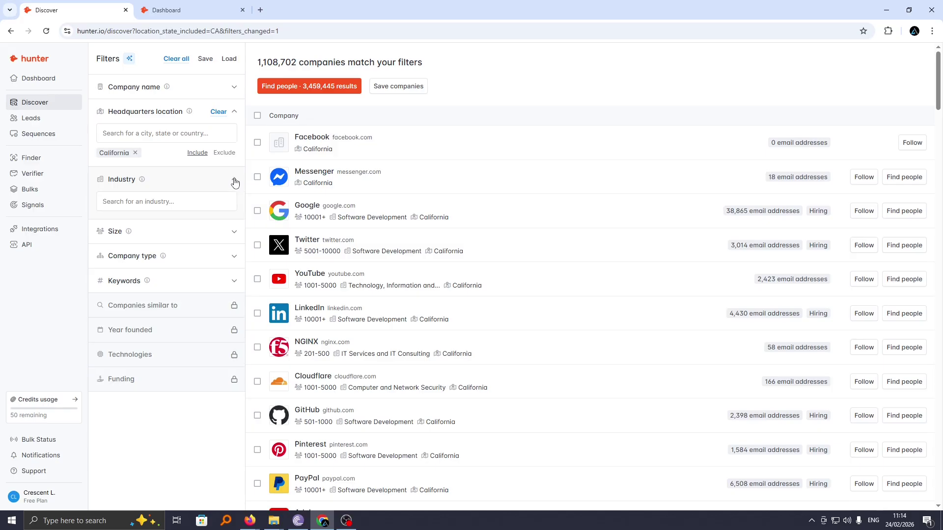
pyautogui.click(146, 203)
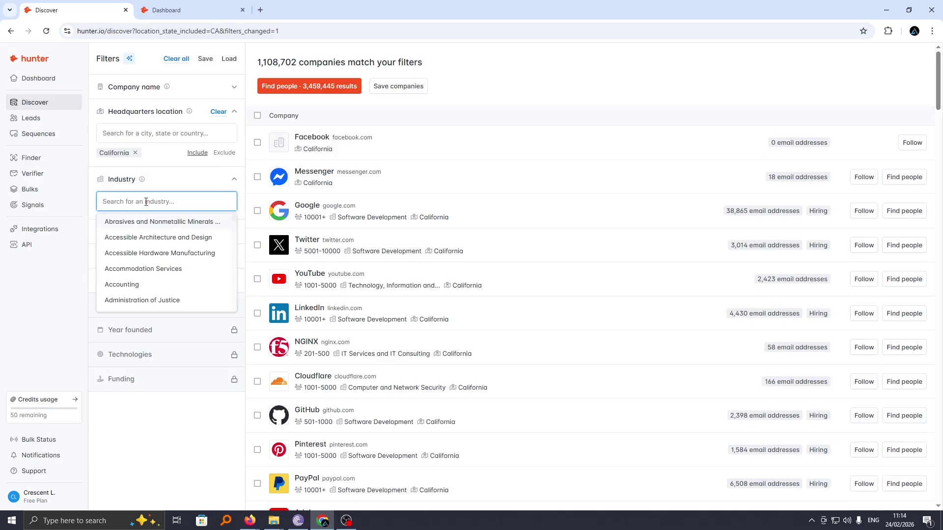
pyautogui.write('tech')
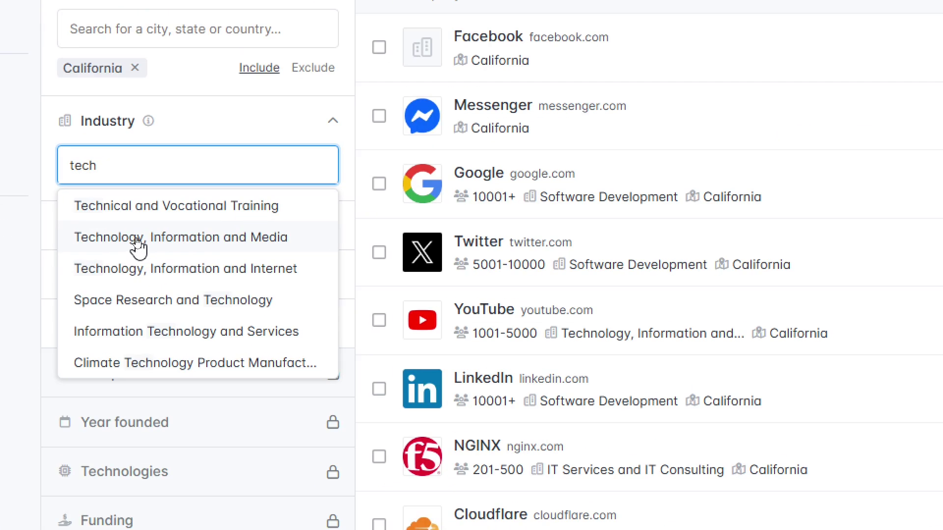
pyautogui.click(138, 239)
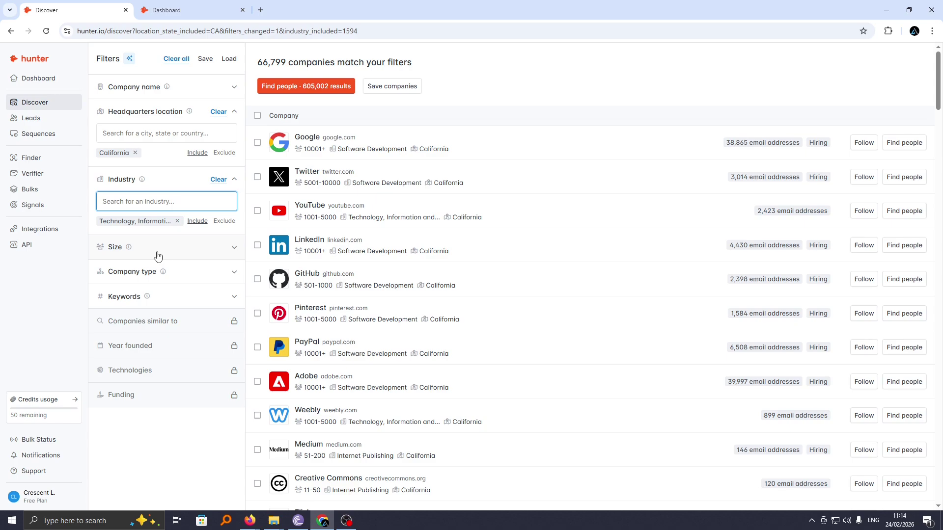
pyautogui.click(153, 255)
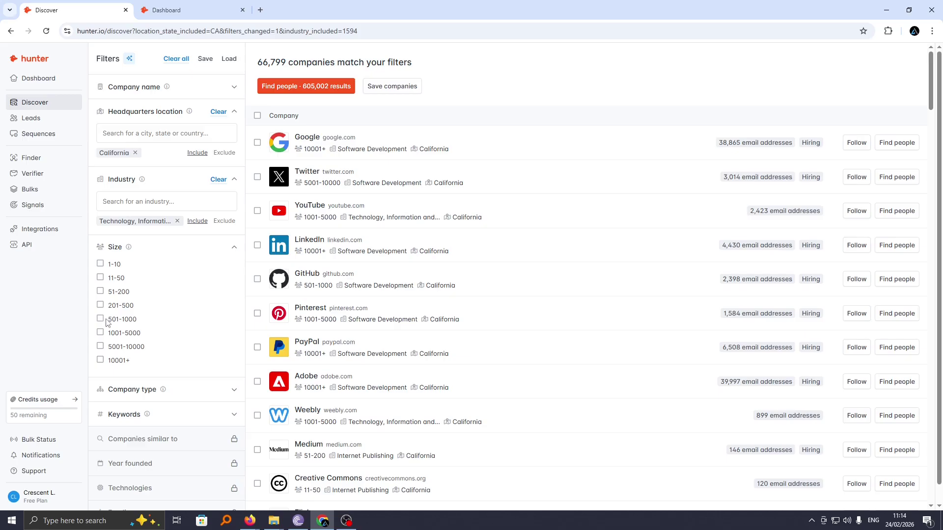
pyautogui.click(100, 320)
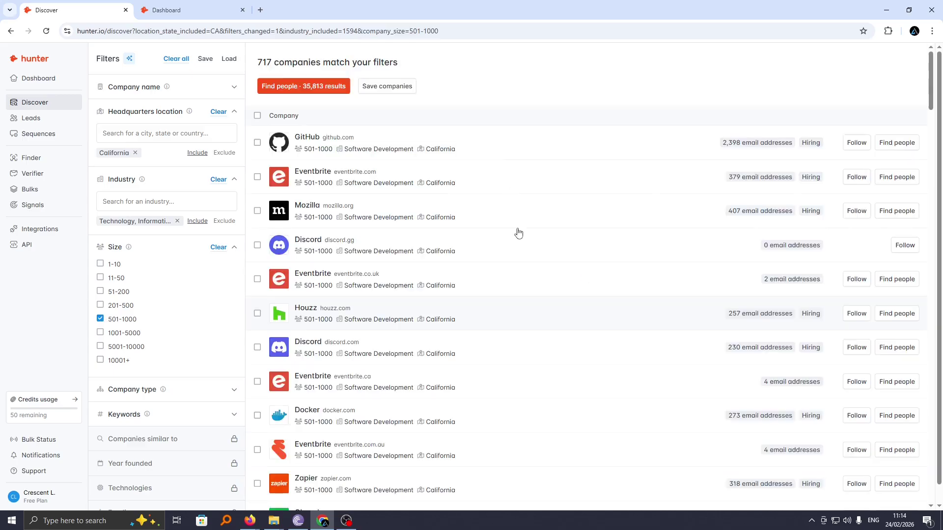
# Browse the filtered companies and open the company details of Postman.
pyautogui.scroll(-2, 434, 161)
pyautogui.scroll(3, 368, 274)
pyautogui.scroll(-4, 344, 185)
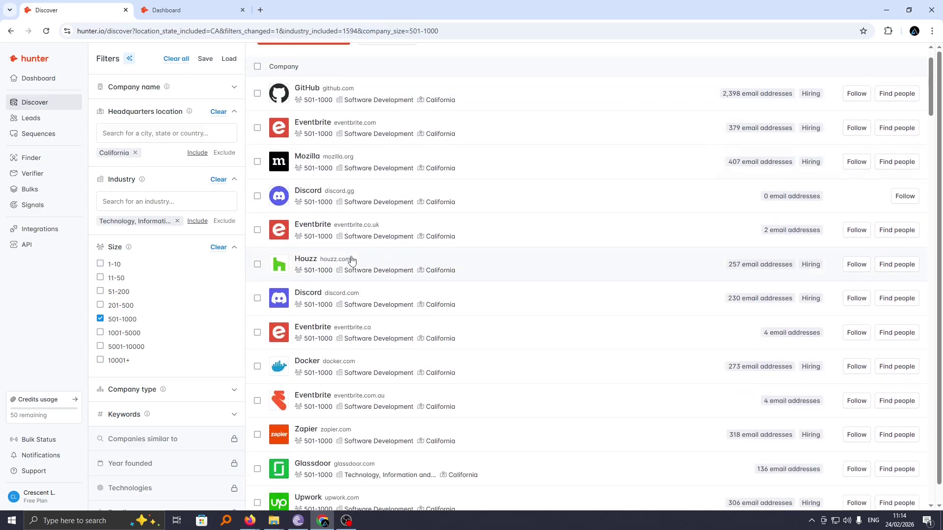
pyautogui.scroll(-7, 347, 330)
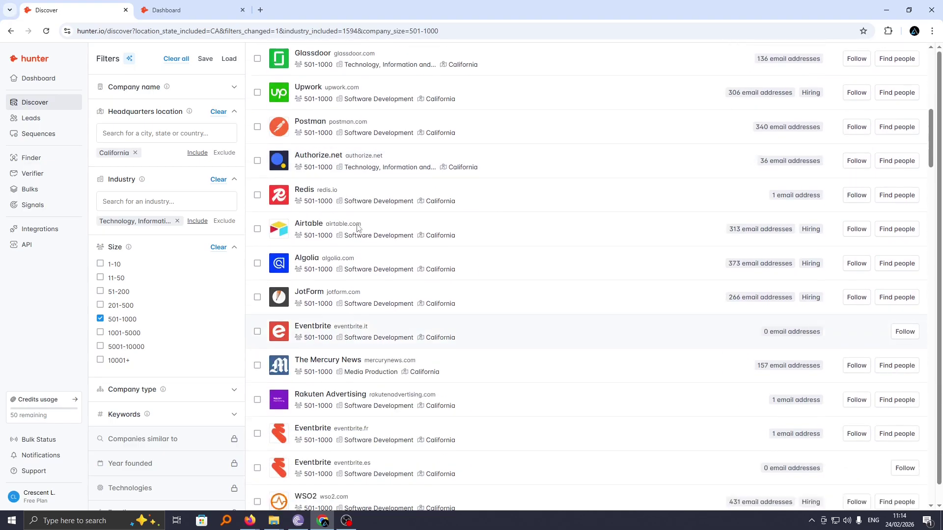
pyautogui.scroll(10, 368, 288)
pyautogui.scroll(-2, 339, 196)
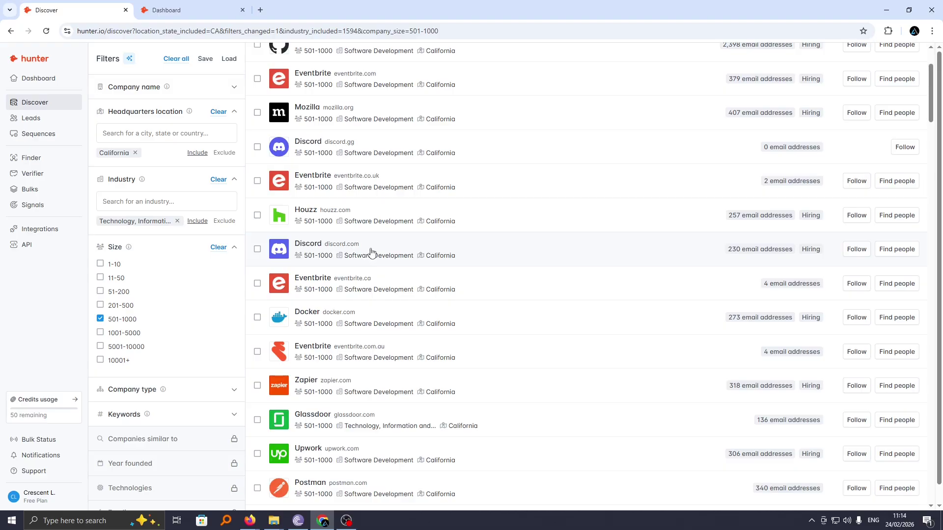
pyautogui.scroll(-6, 371, 253)
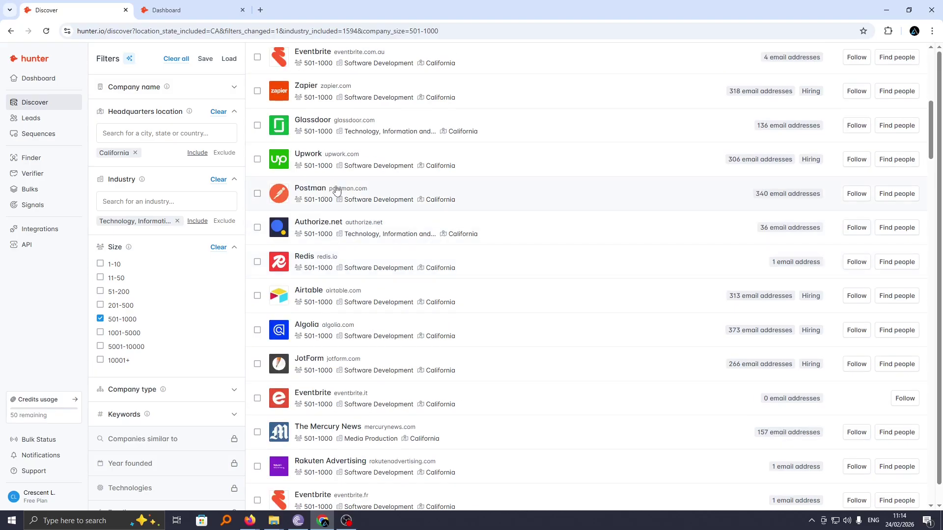
pyautogui.click(369, 192)
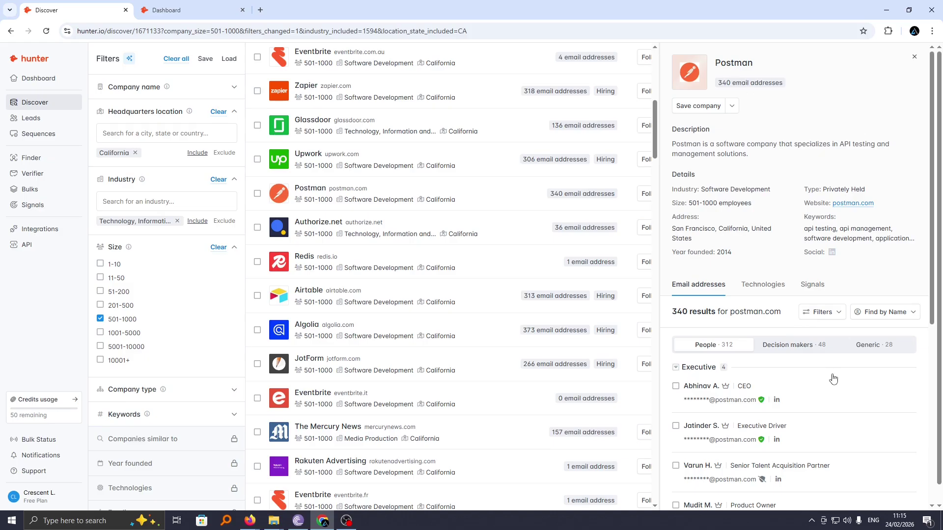
# List Postman's decision makers and examine their job titles and the verification marks on their email addresses.
pyautogui.click(809, 350)
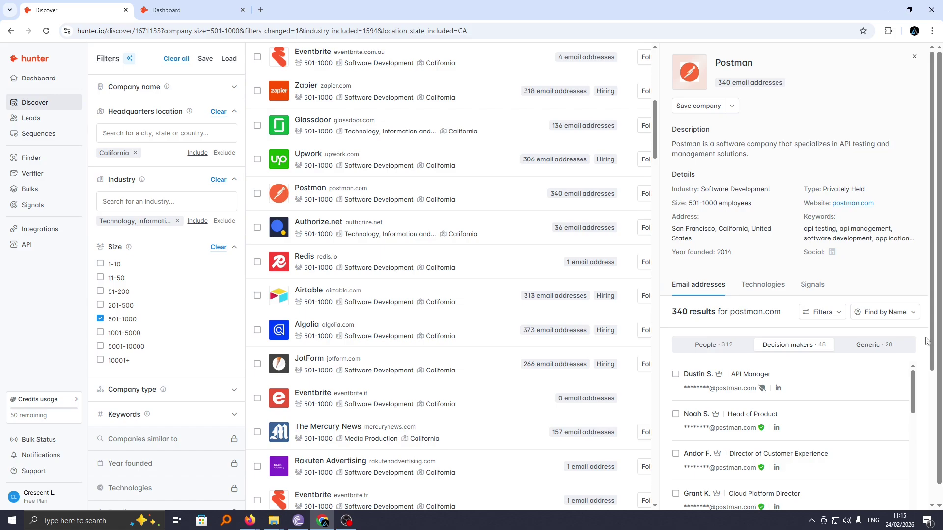
pyautogui.scroll(-2, 865, 354)
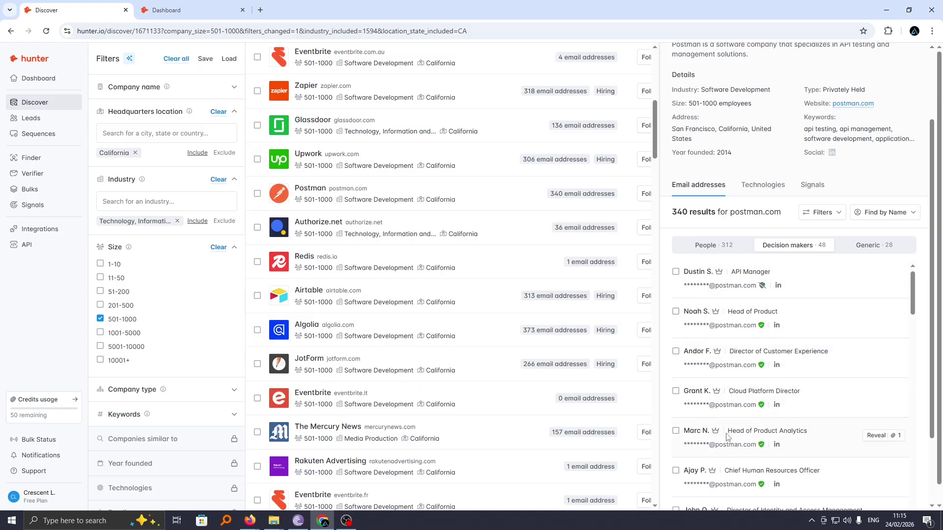
pyautogui.scroll(-2, 722, 432)
pyautogui.scroll(2, 727, 423)
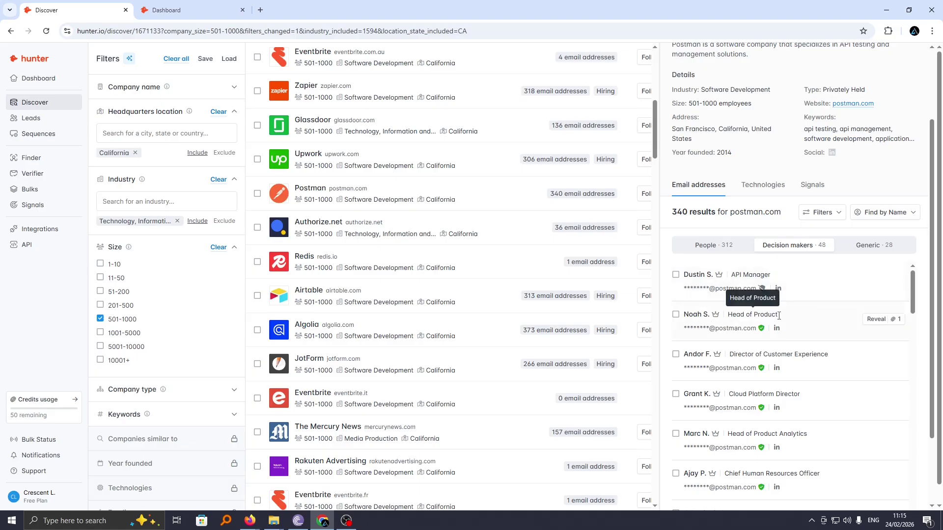
pyautogui.scroll(-1, 751, 319)
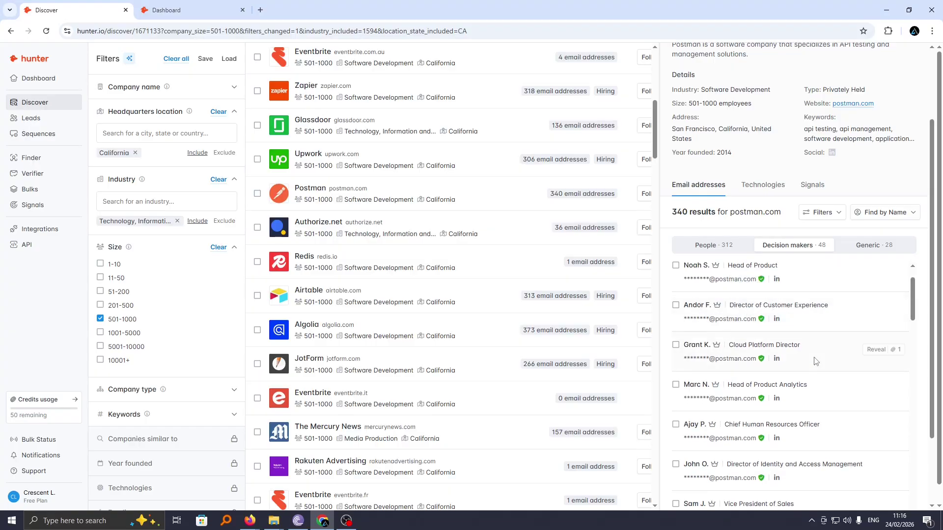
pyautogui.scroll(-1, 785, 354)
pyautogui.scroll(-1, 764, 401)
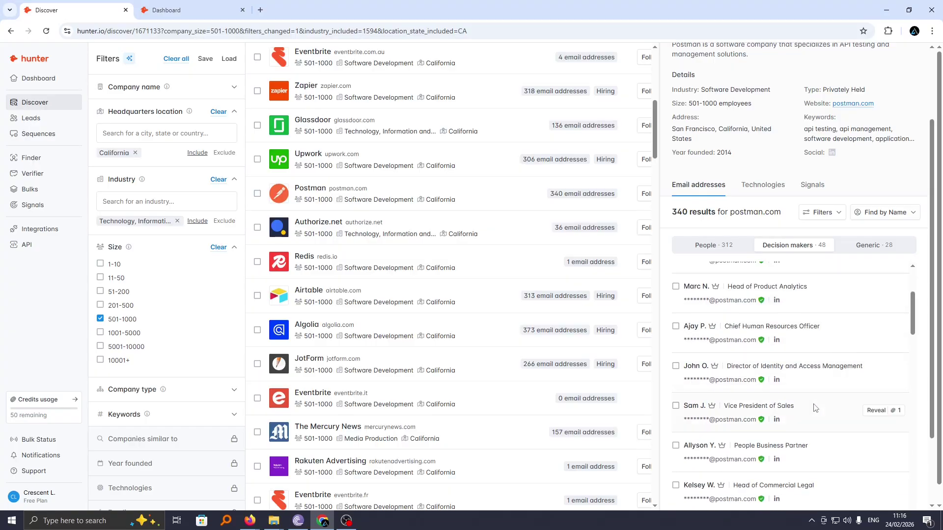
pyautogui.scroll(1, 771, 352)
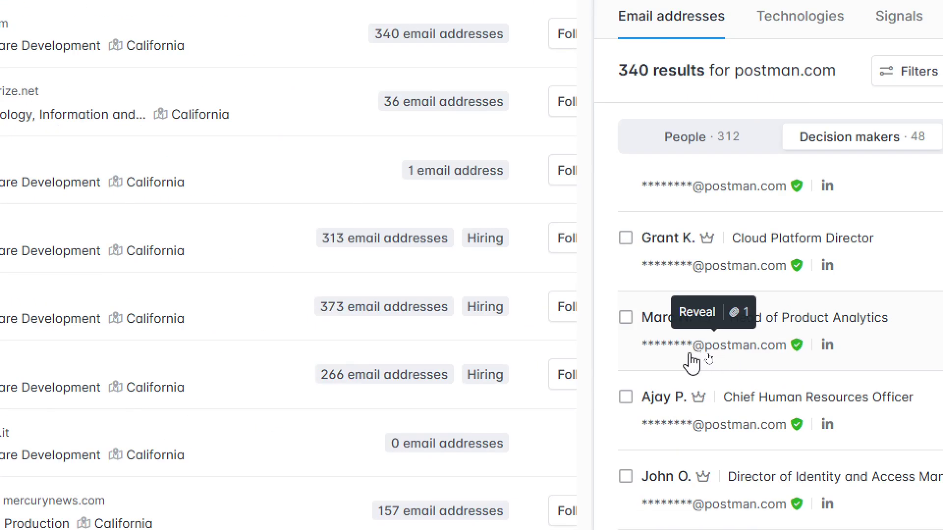
pyautogui.scroll(-2, 729, 361)
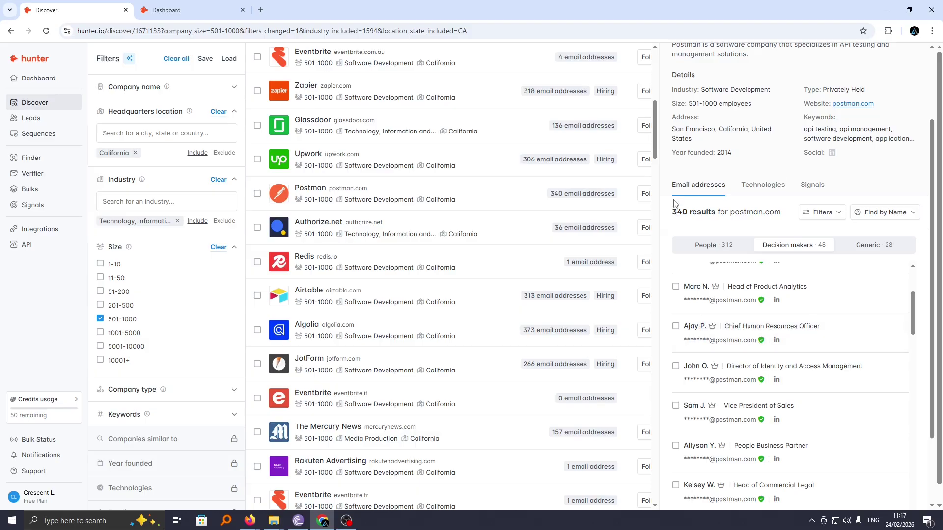
pyautogui.scroll(-3, 747, 364)
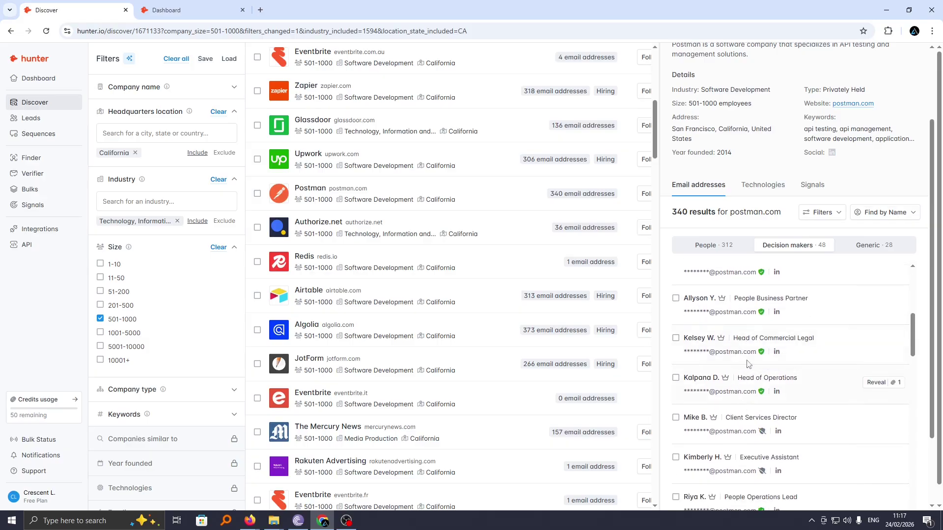
pyautogui.scroll(-4, 748, 364)
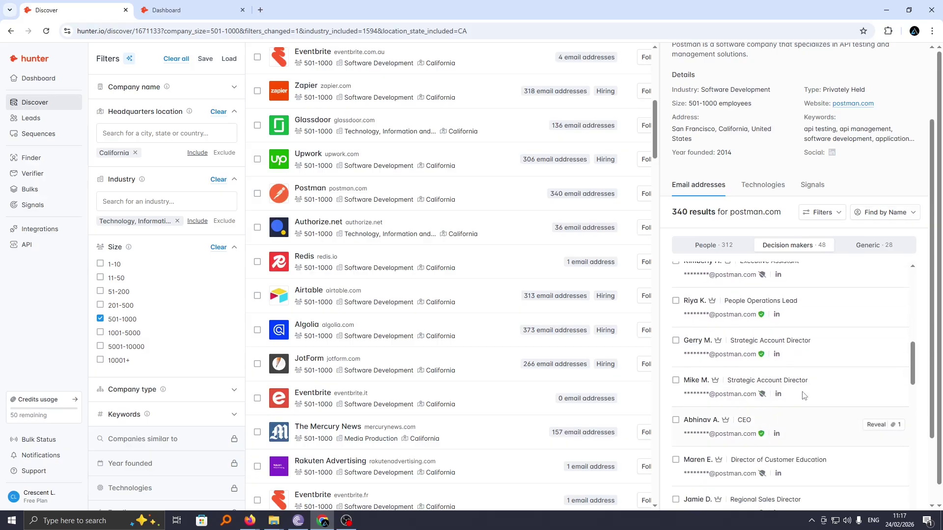
pyautogui.scroll(2, 803, 396)
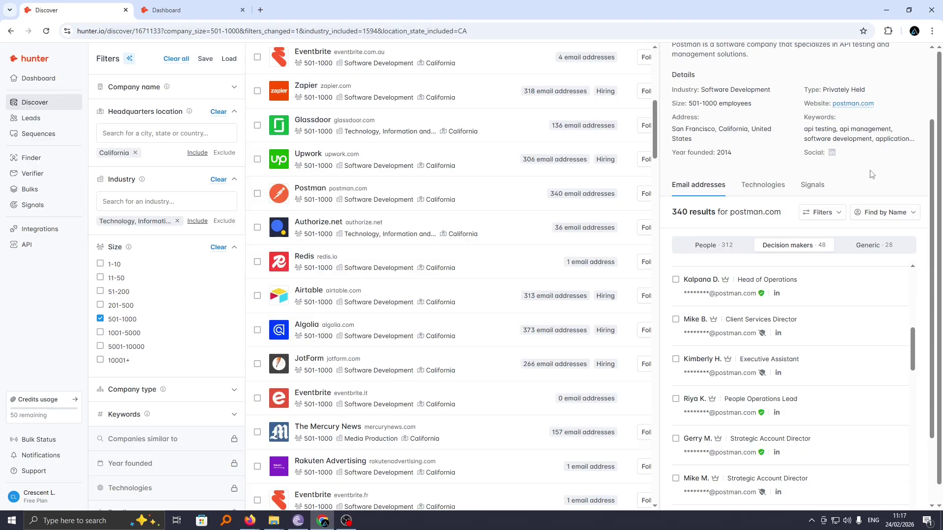